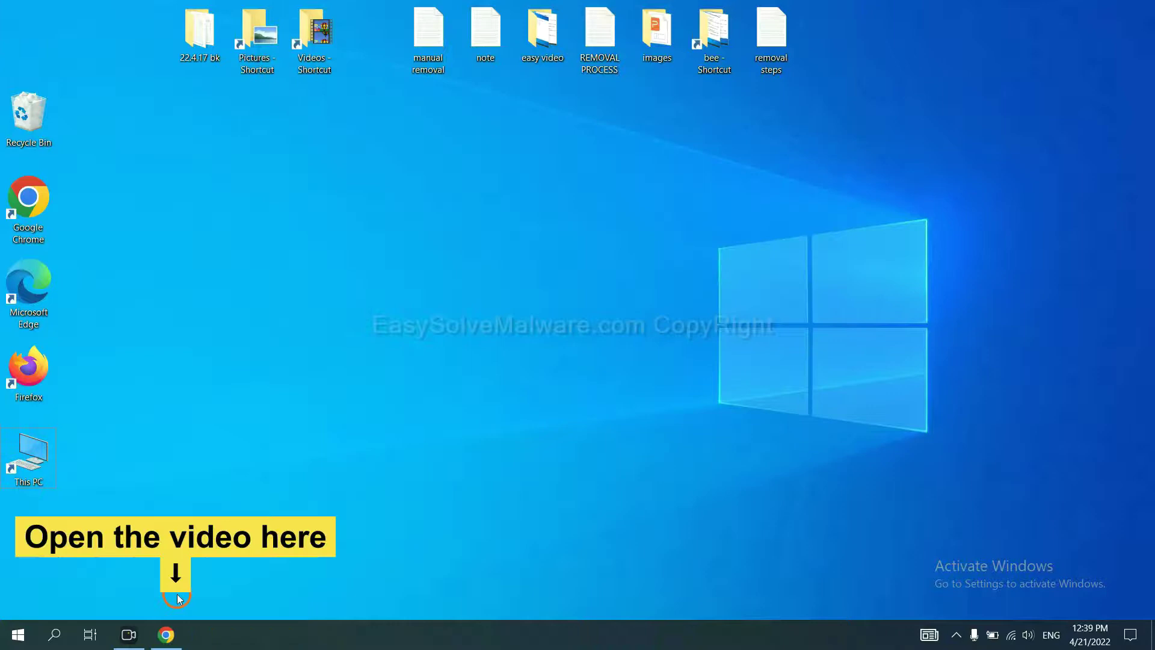
# Download the SpyHunter for Windows installer from the easysolvemalware.com removal guide.
pyautogui.click(166, 634)
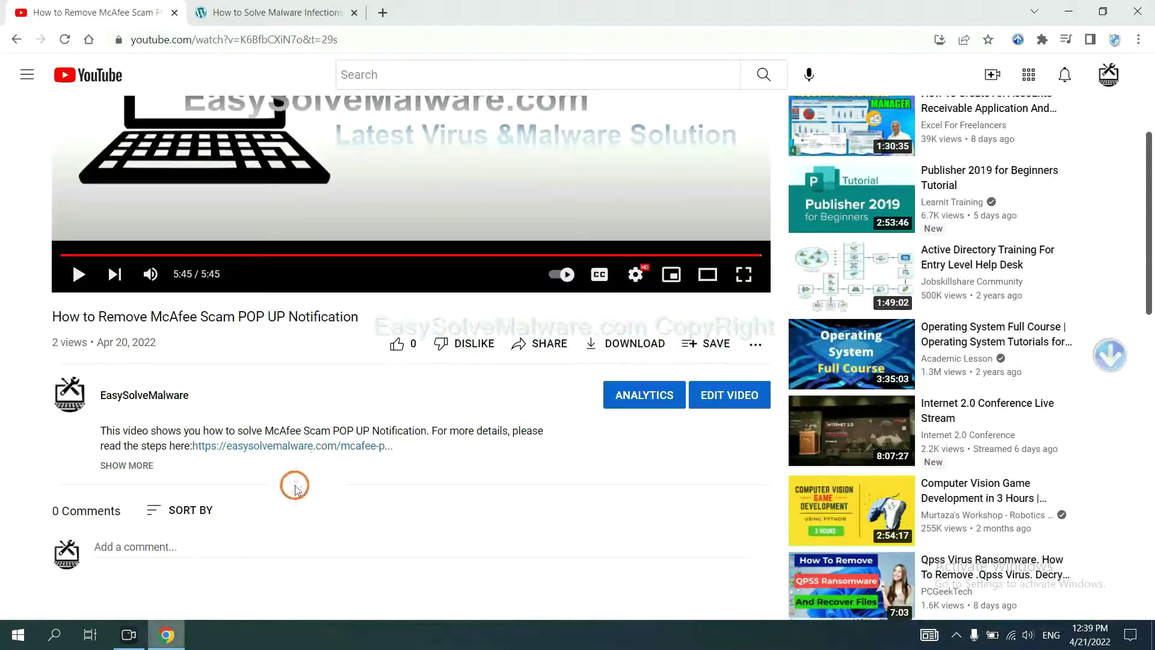
pyautogui.click(318, 447)
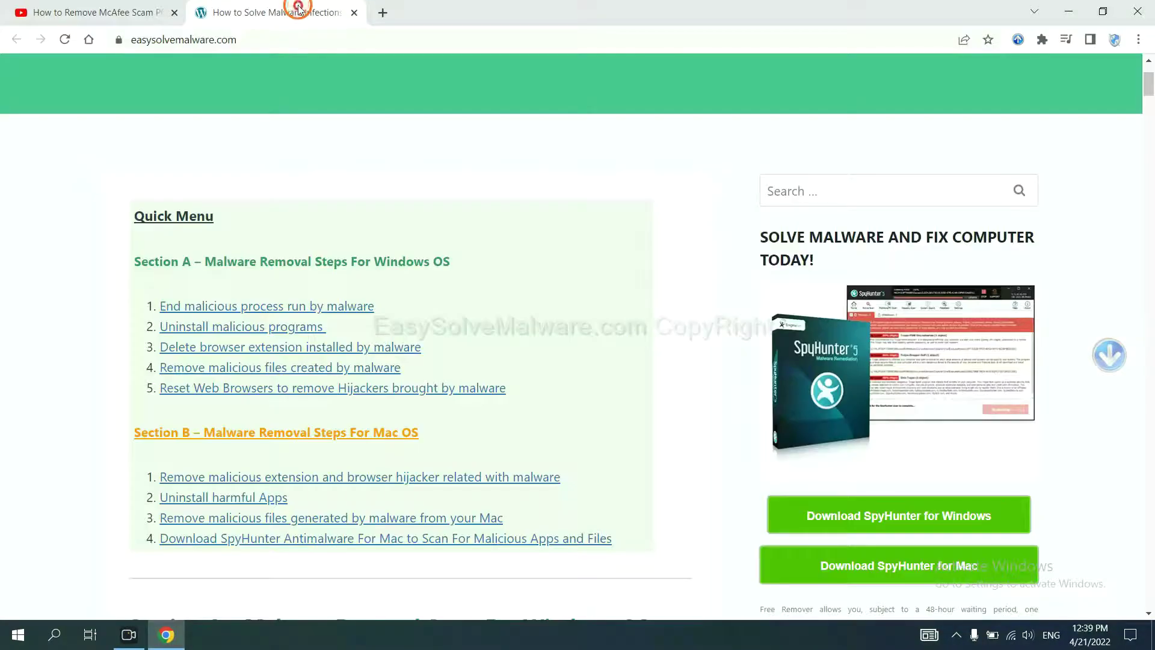
pyautogui.scroll(-3, 1147, 307)
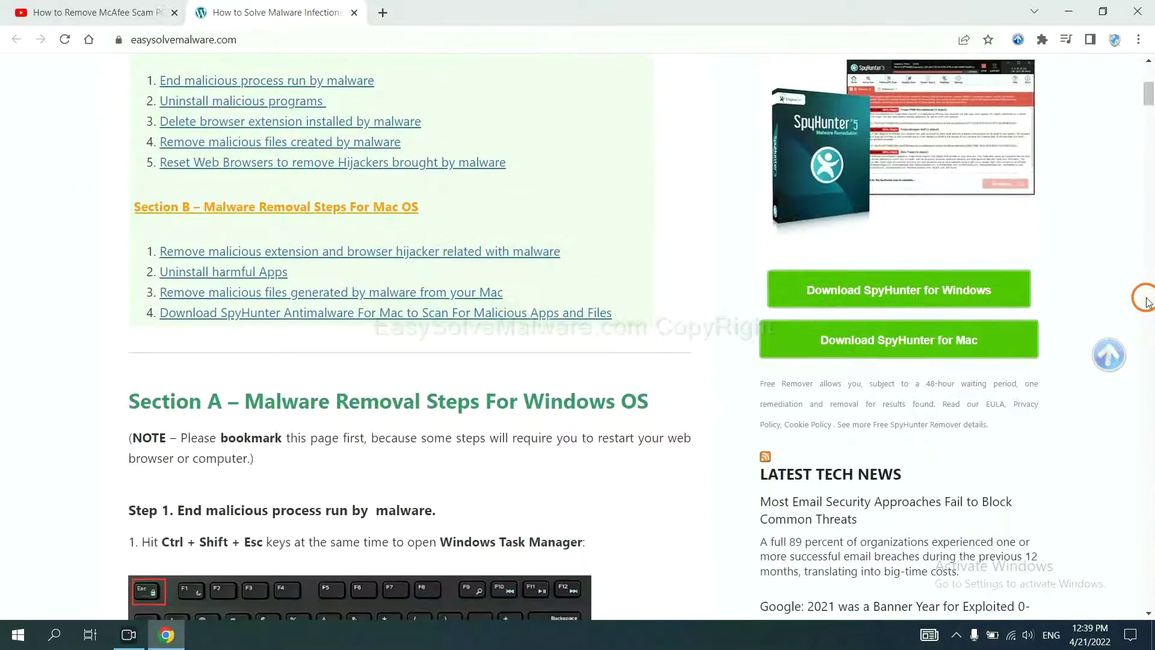
pyautogui.click(981, 290)
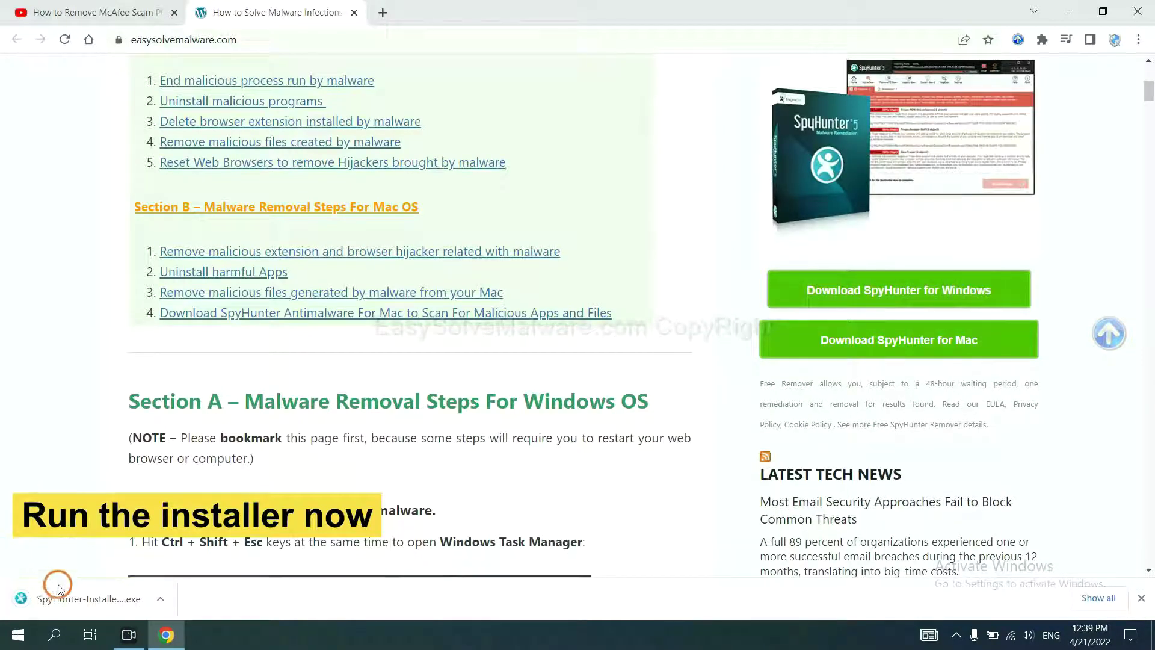
# Run the installer in English, accept the EULA and install SpyHunter 5 through to Finish.
pyautogui.click(74, 601)
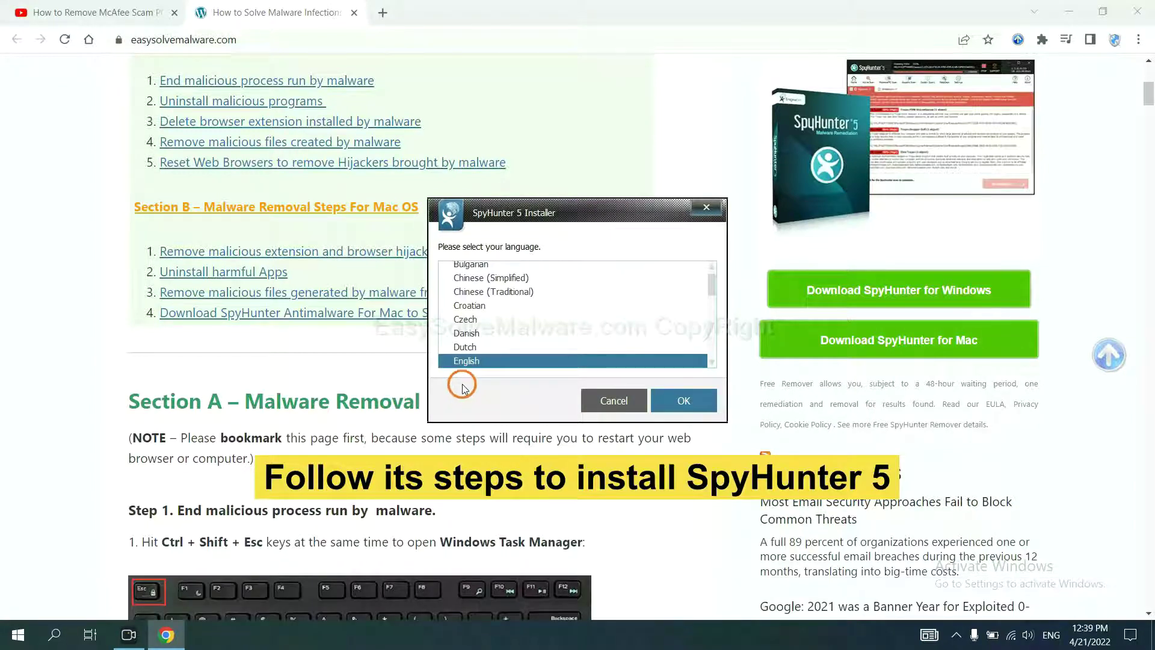
pyautogui.click(669, 399)
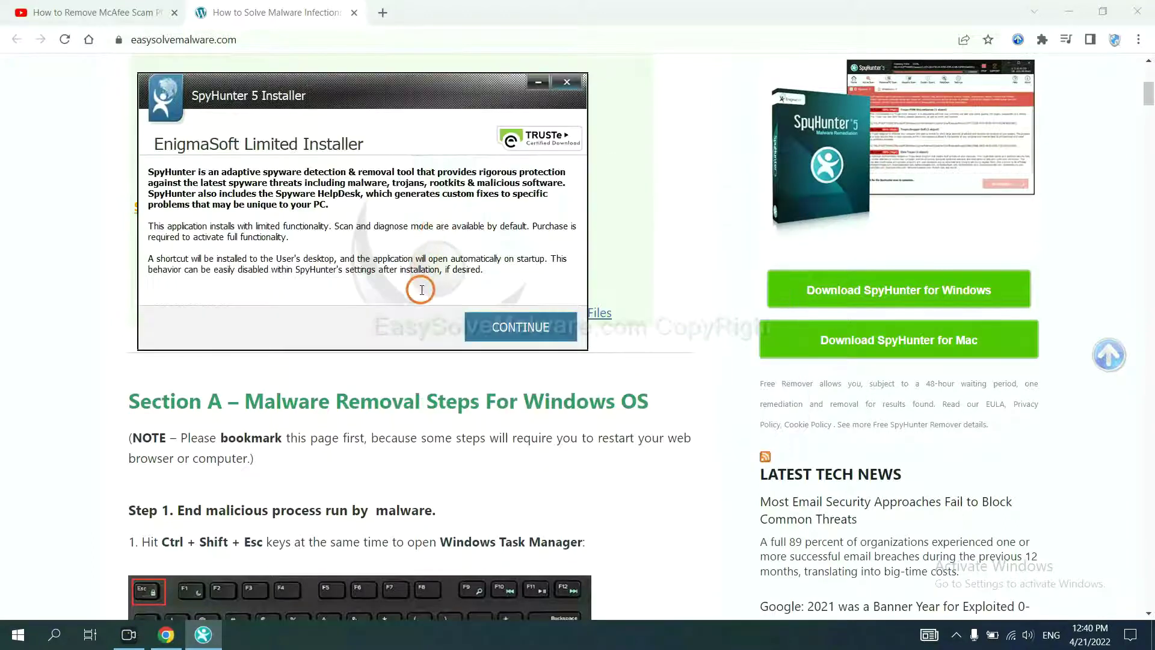
pyautogui.click(498, 327)
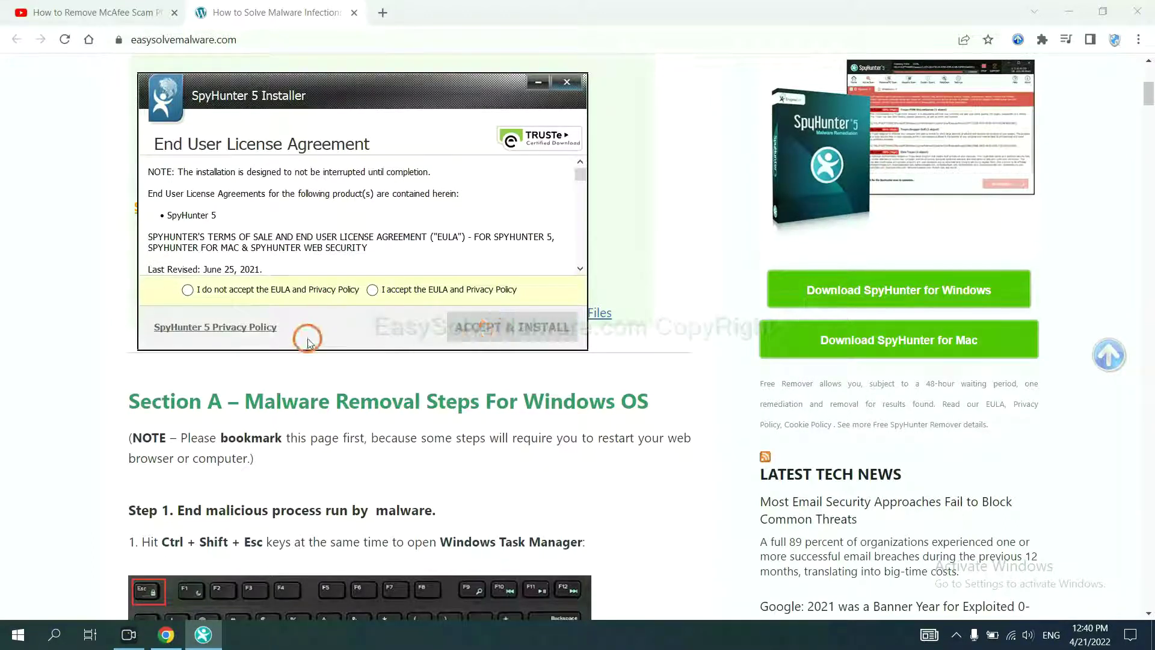
pyautogui.click(372, 290)
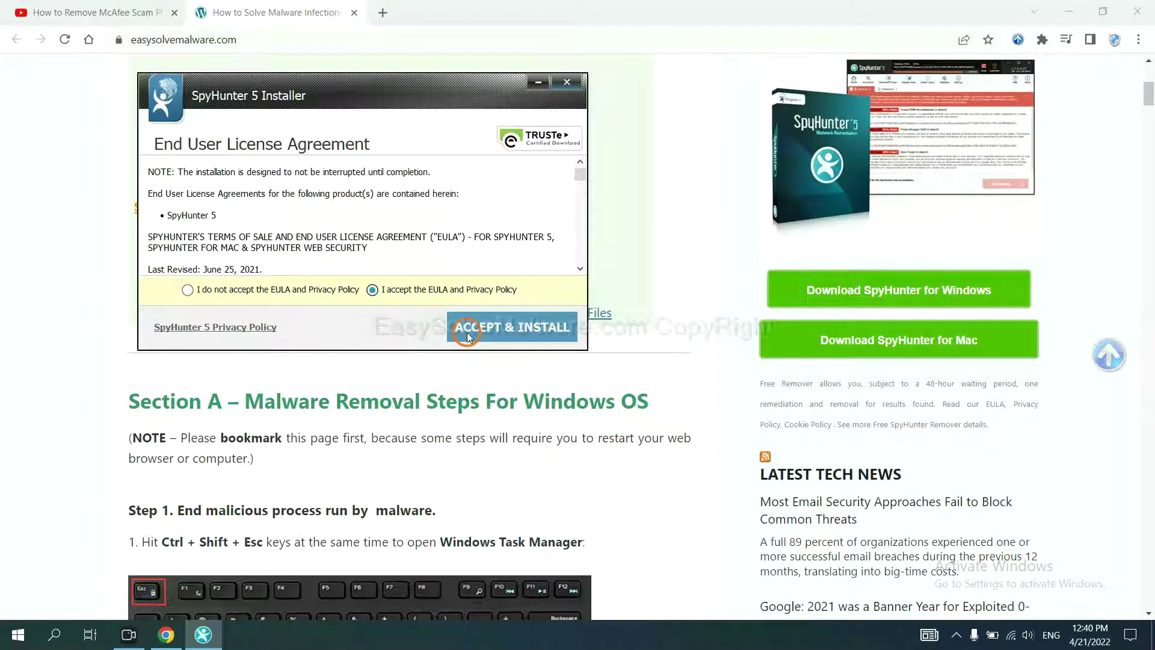
pyautogui.click(467, 336)
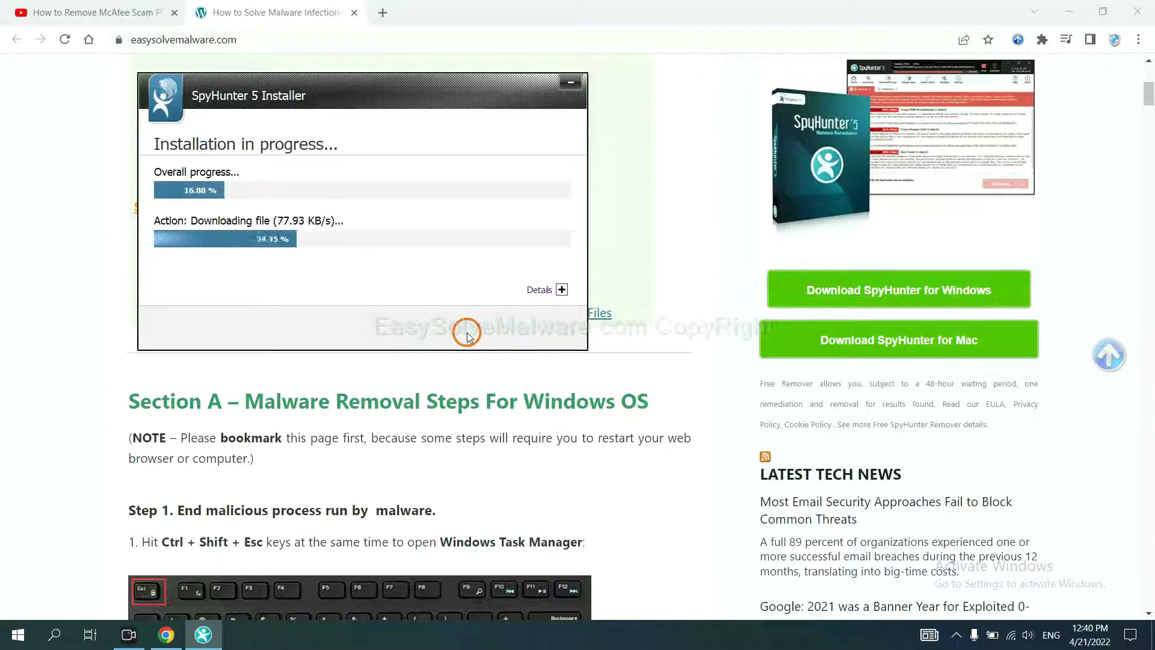
pyautogui.click(569, 408)
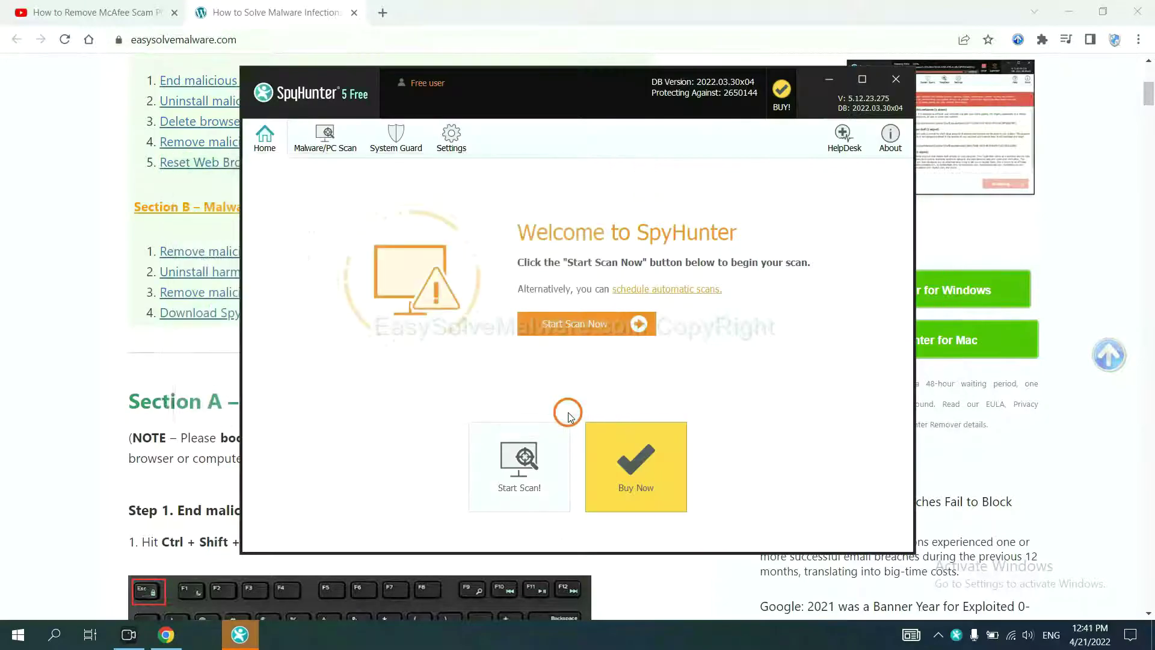
# Start the SpyHunter scan and continue past the unknown object remove360.bat.
pyautogui.click(568, 326)
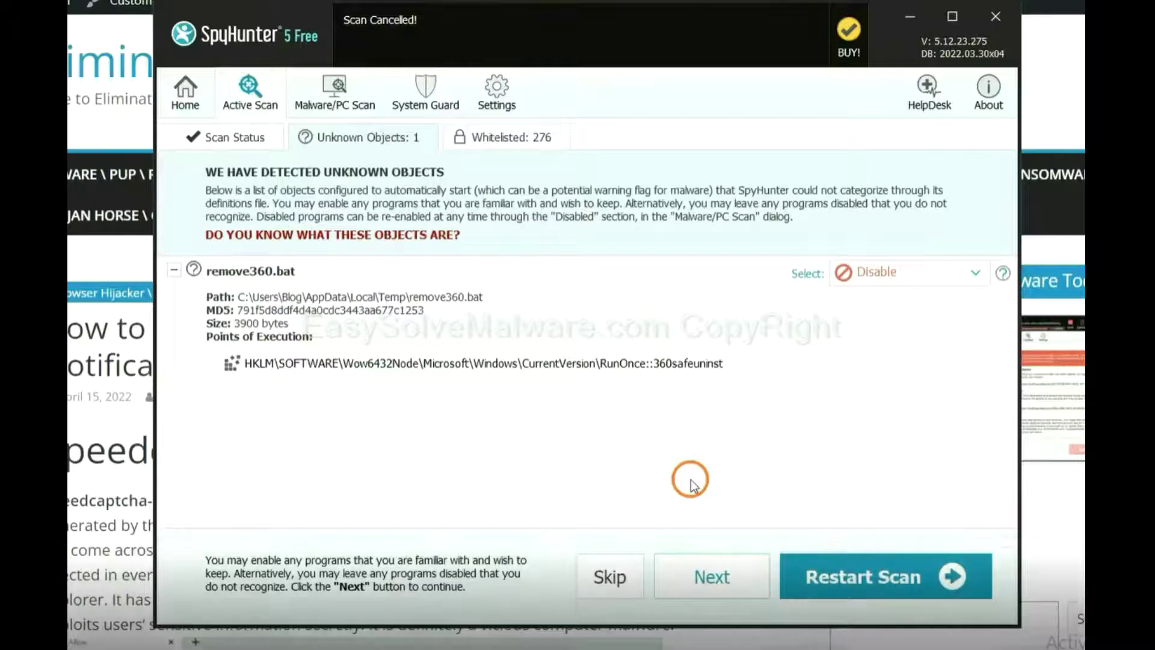
pyautogui.click(709, 575)
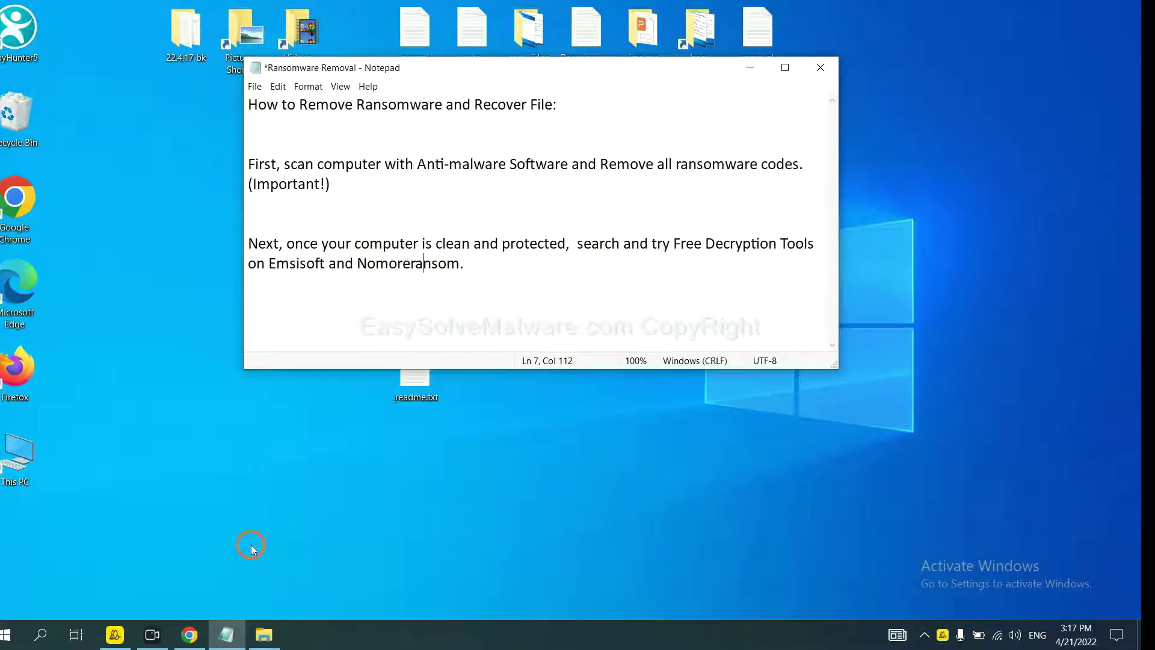
# Return to the jhdd File Virus guide and follow its Step 4 Emsisoft decryption tools link.
pyautogui.click(186, 635)
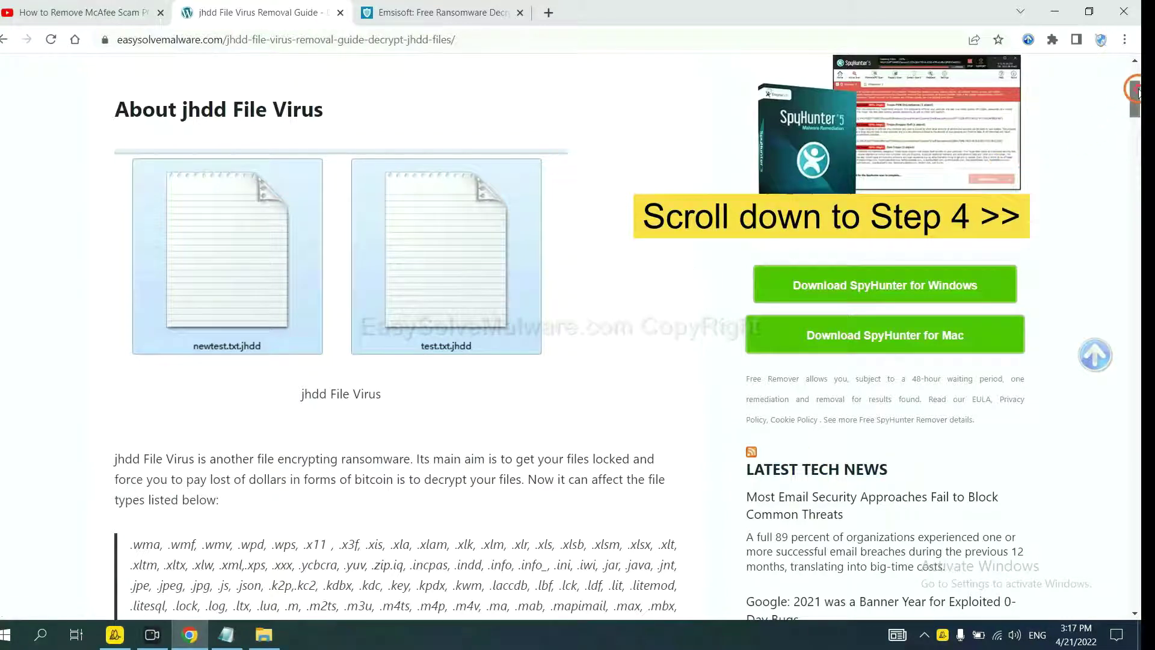
pyautogui.moveTo(1136, 91)
pyautogui.mouseDown()
pyautogui.moveTo(1126, 547)
pyautogui.moveTo(1126, 514)
pyautogui.mouseUp()
pyautogui.click(359, 100)
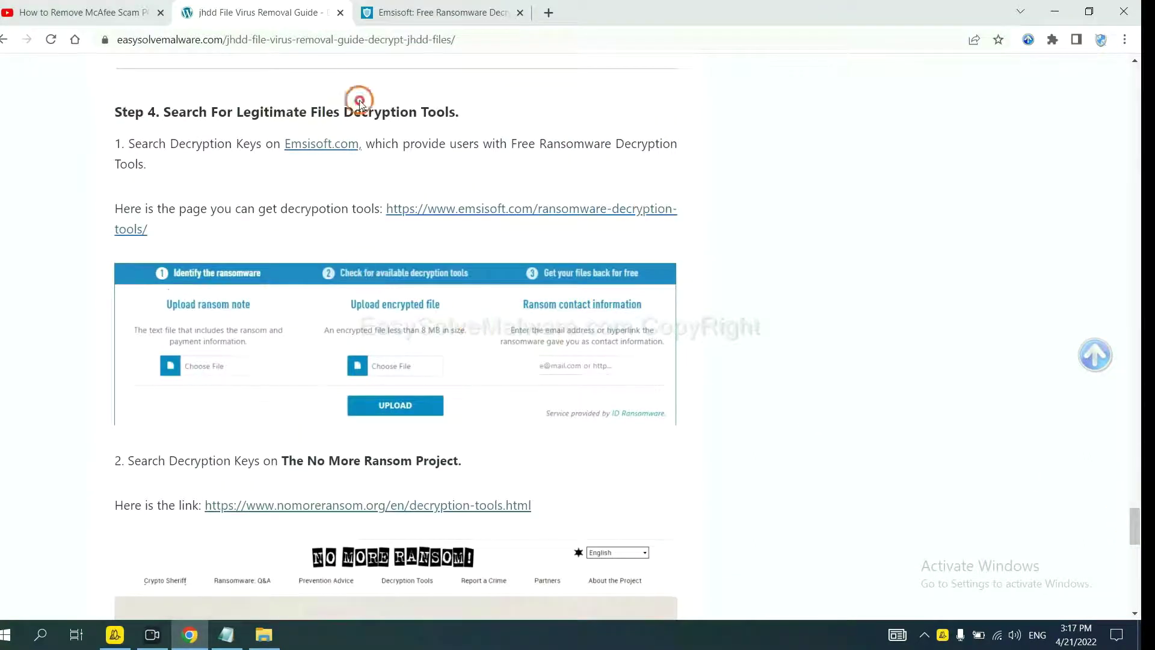
pyautogui.scroll(-3, 389, 234)
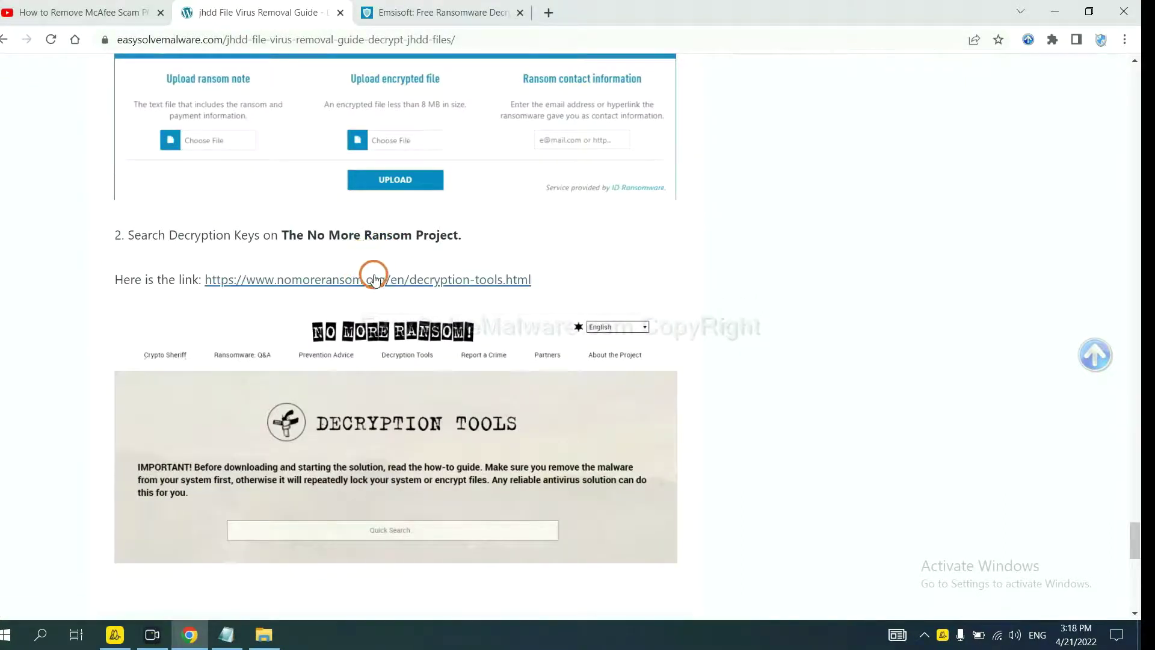
pyautogui.scroll(3, 372, 279)
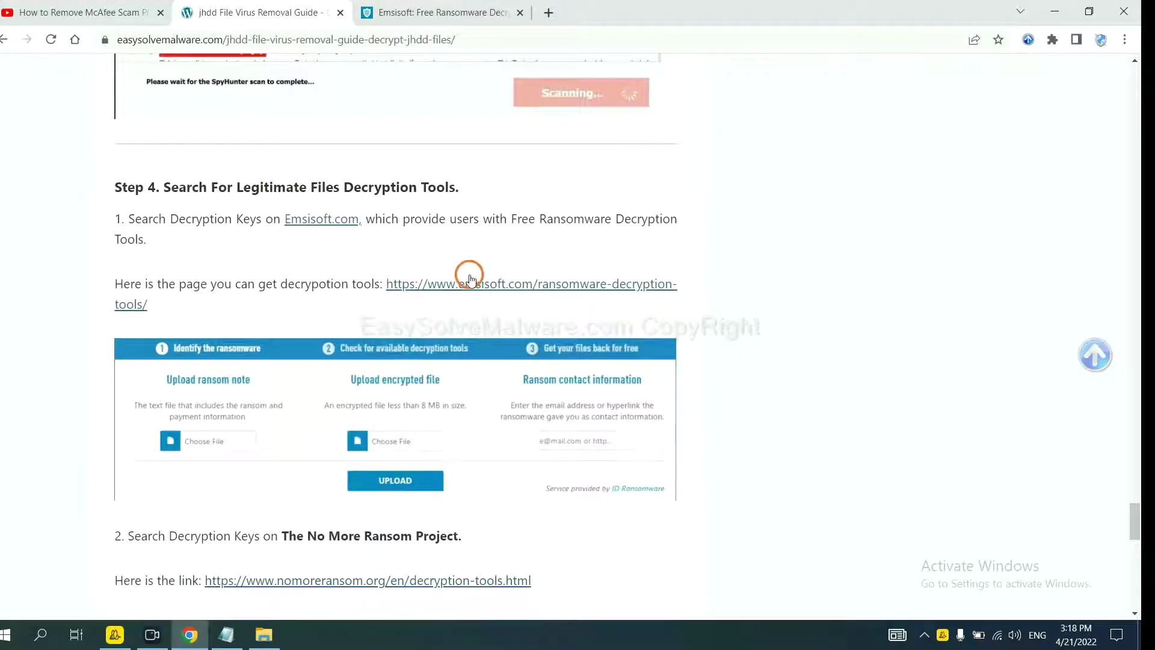
# Copy the contact email from _readme.txt and submit it to Emsisoft's identifier, getting STOP (Djvu).
pyautogui.click(471, 281)
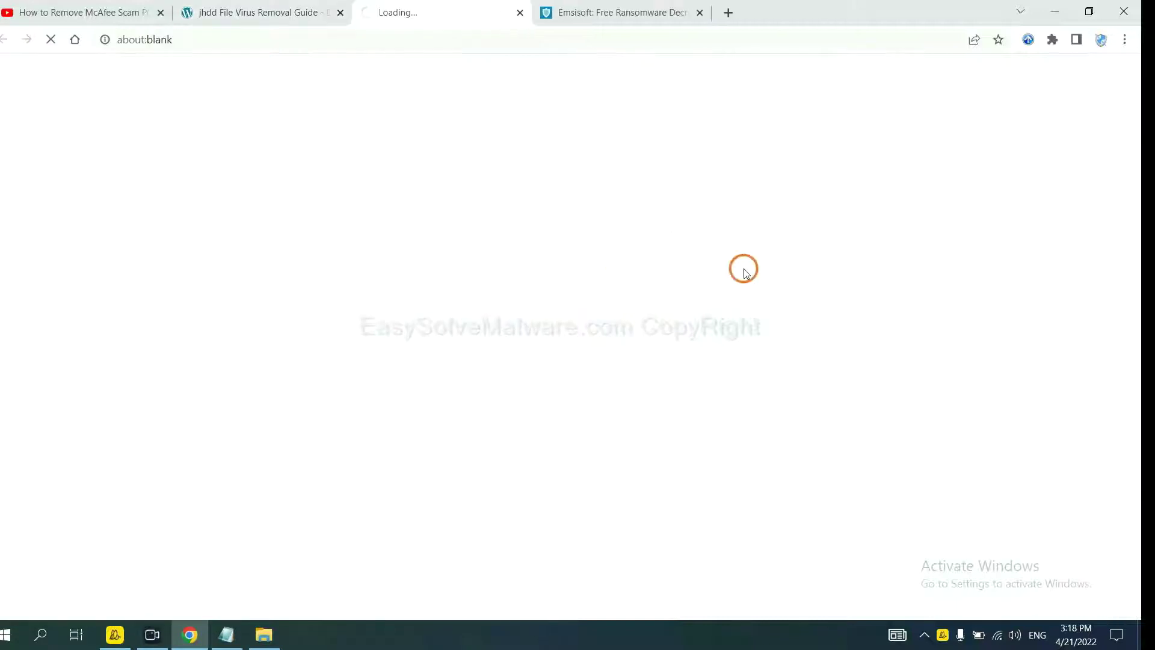
pyautogui.scroll(-3, 740, 255)
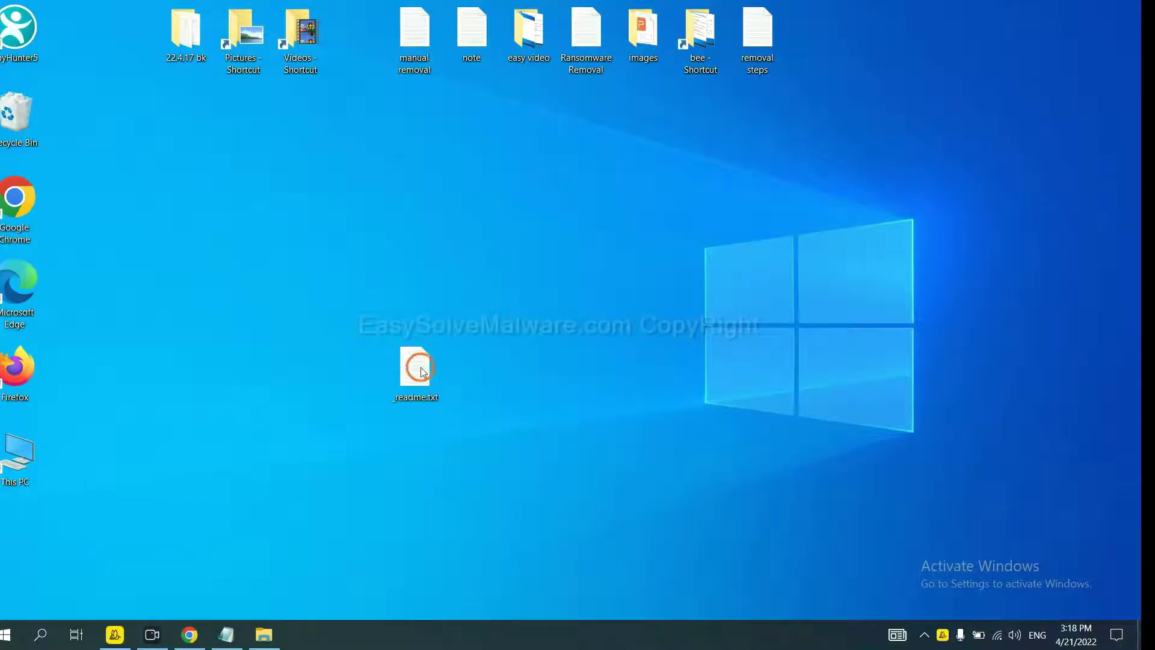
pyautogui.doubleClick(421, 371)
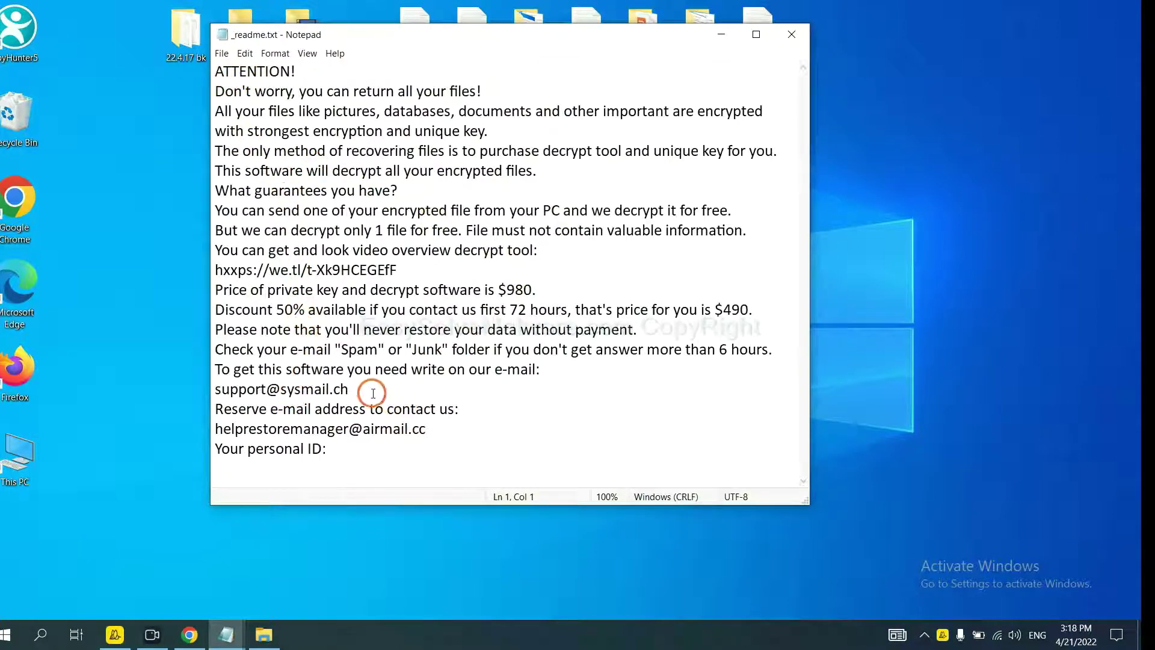
pyautogui.moveTo(389, 388)
pyautogui.mouseDown()
pyautogui.moveTo(206, 371)
pyautogui.moveTo(185, 383)
pyautogui.mouseUp()
pyautogui.hotkey('ctrl', 'c')
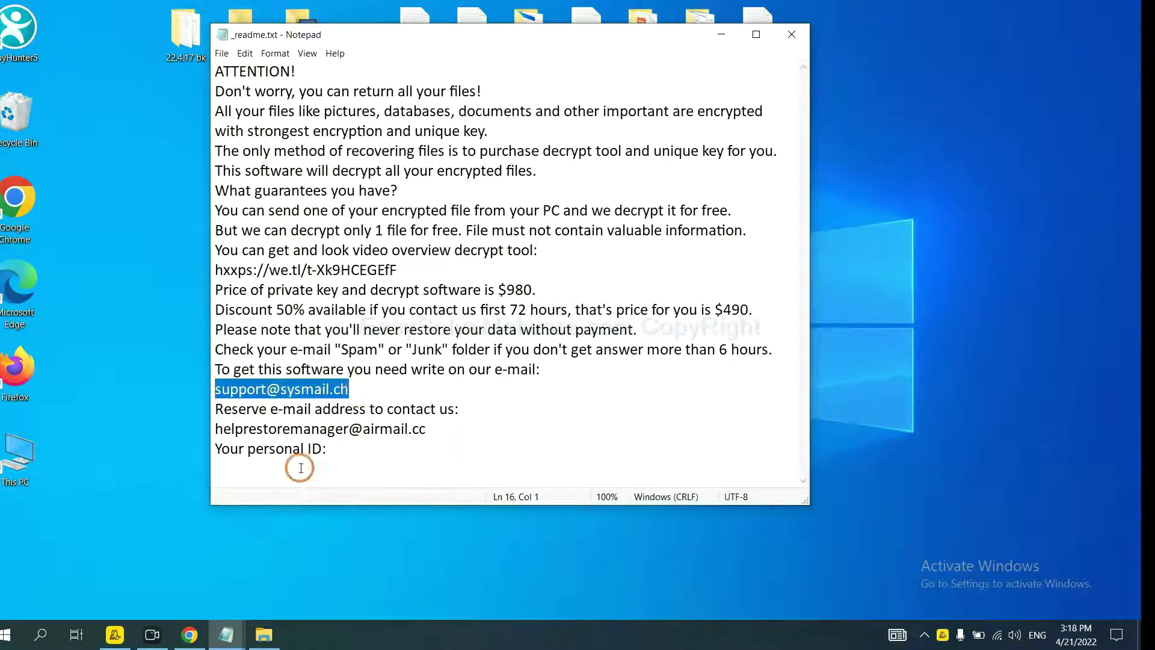
pyautogui.click(189, 634)
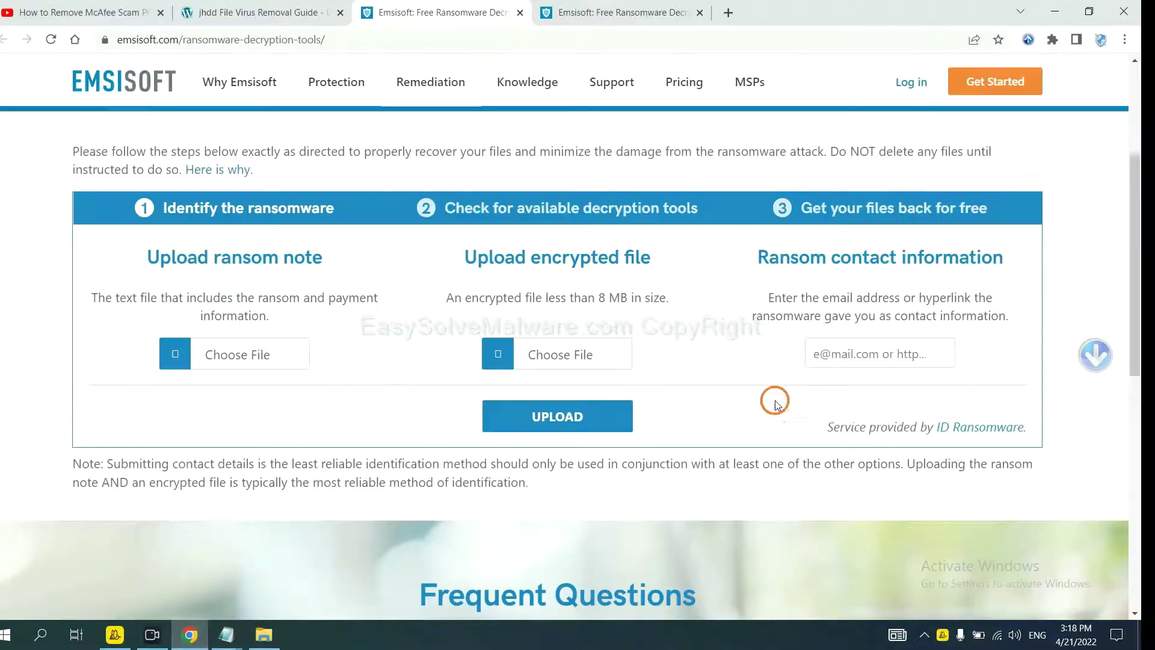
pyautogui.click(877, 355)
pyautogui.hotkey('ctrl', 'v')
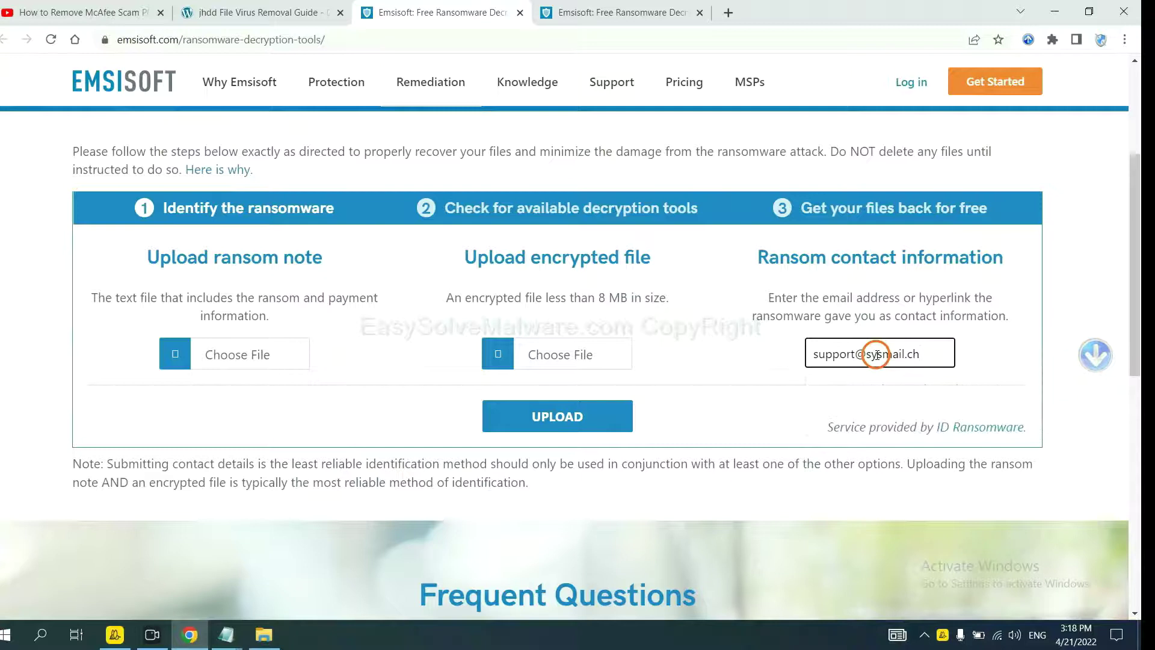
pyautogui.click(604, 413)
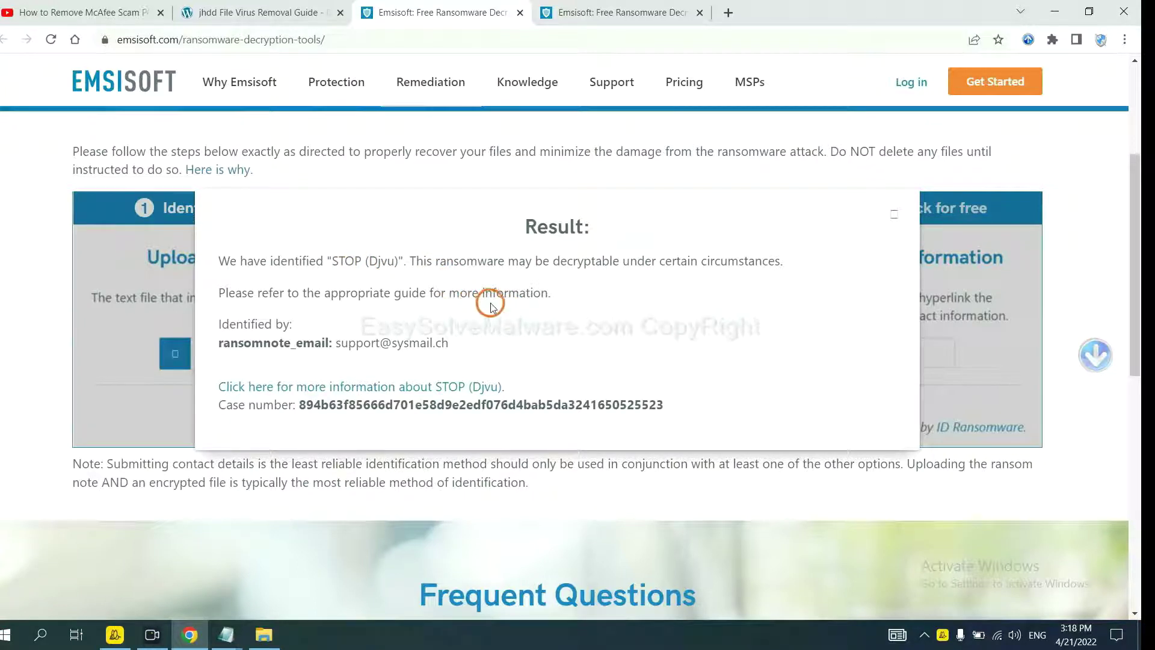
# Follow the STOP (Djvu) info article to the Emsisoft Decryptor for STOP Djvu page.
pyautogui.click(373, 394)
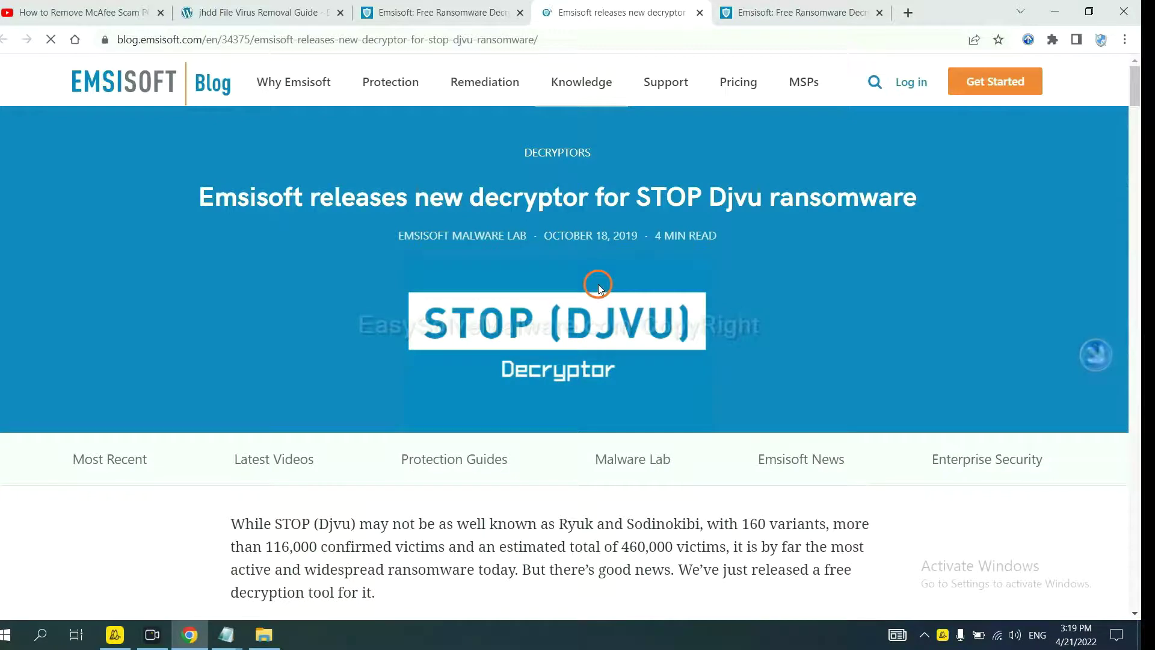
pyautogui.scroll(-2, 611, 276)
pyautogui.scroll(-3, 611, 276)
pyautogui.scroll(-4, 572, 253)
pyautogui.scroll(-3, 572, 252)
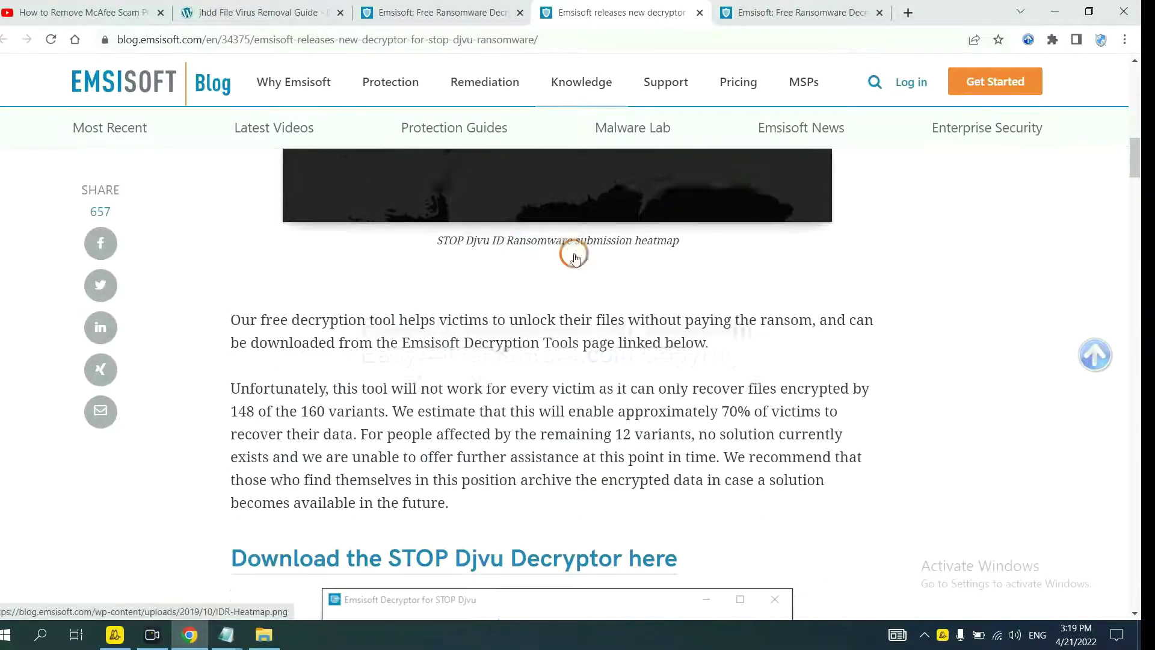
pyautogui.scroll(-4, 574, 256)
pyautogui.scroll(-4, 574, 257)
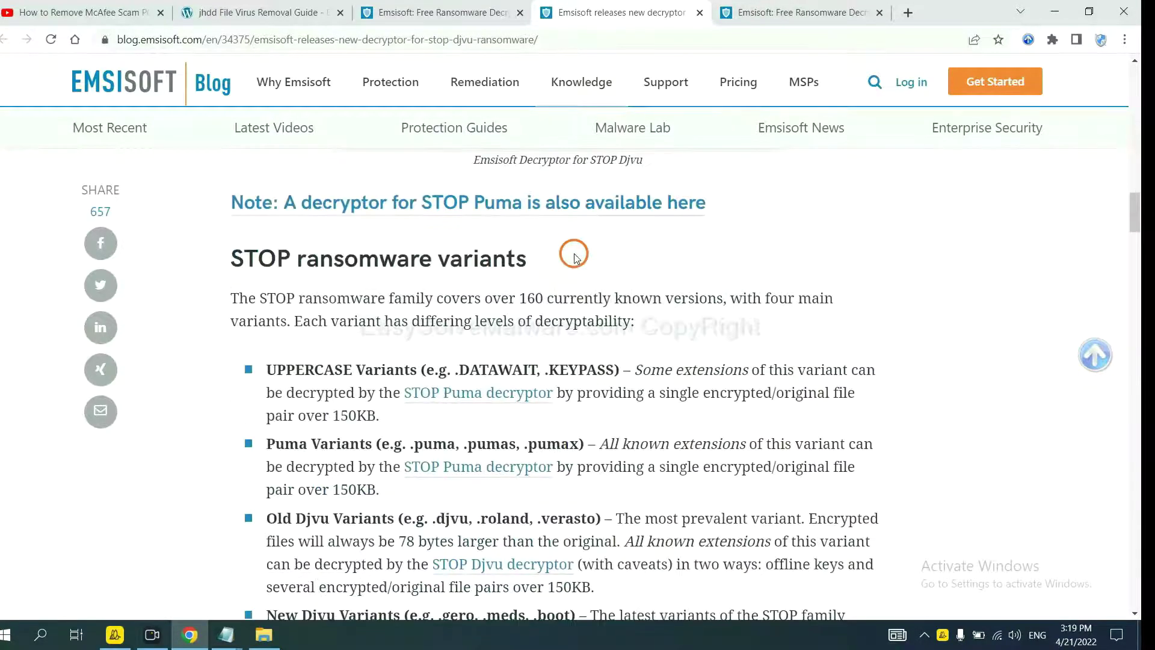
pyautogui.scroll(-1, 575, 256)
pyautogui.scroll(-2, 574, 257)
pyautogui.scroll(2, 506, 253)
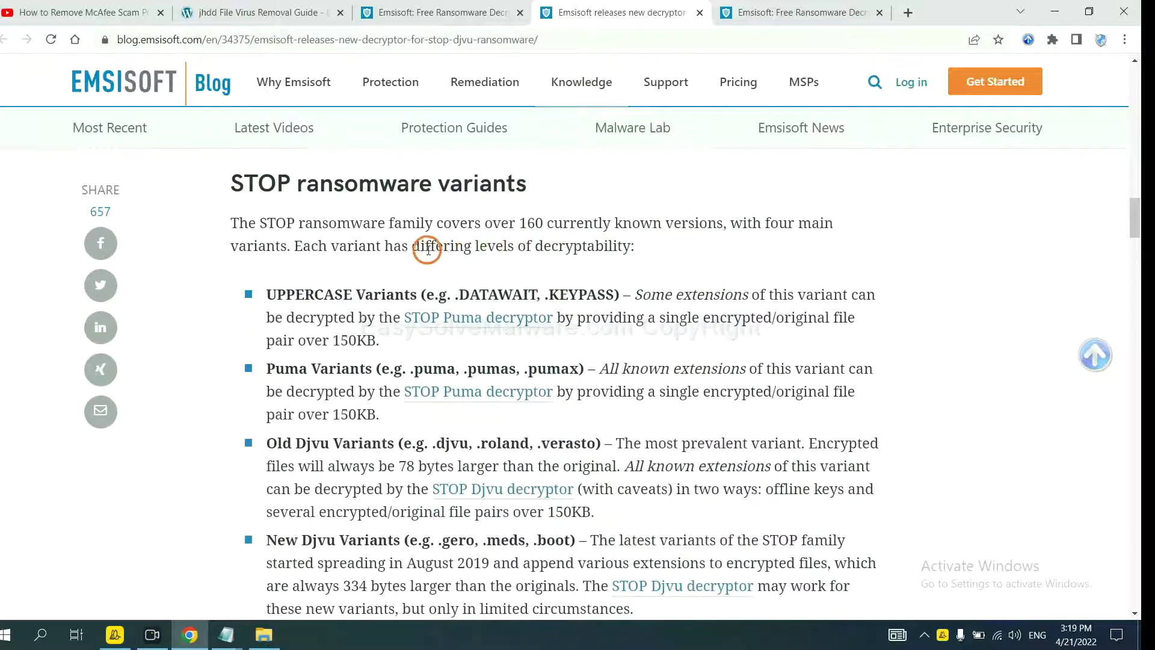
pyautogui.scroll(-1, 404, 305)
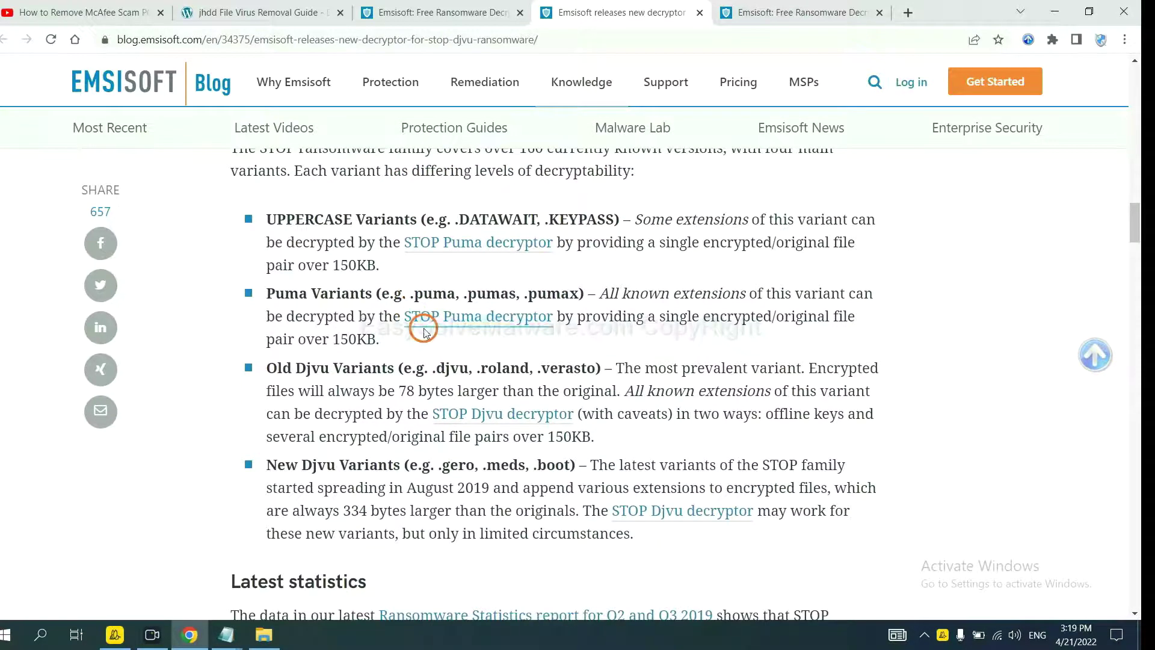
pyautogui.scroll(-2, 422, 331)
pyautogui.scroll(-1, 426, 321)
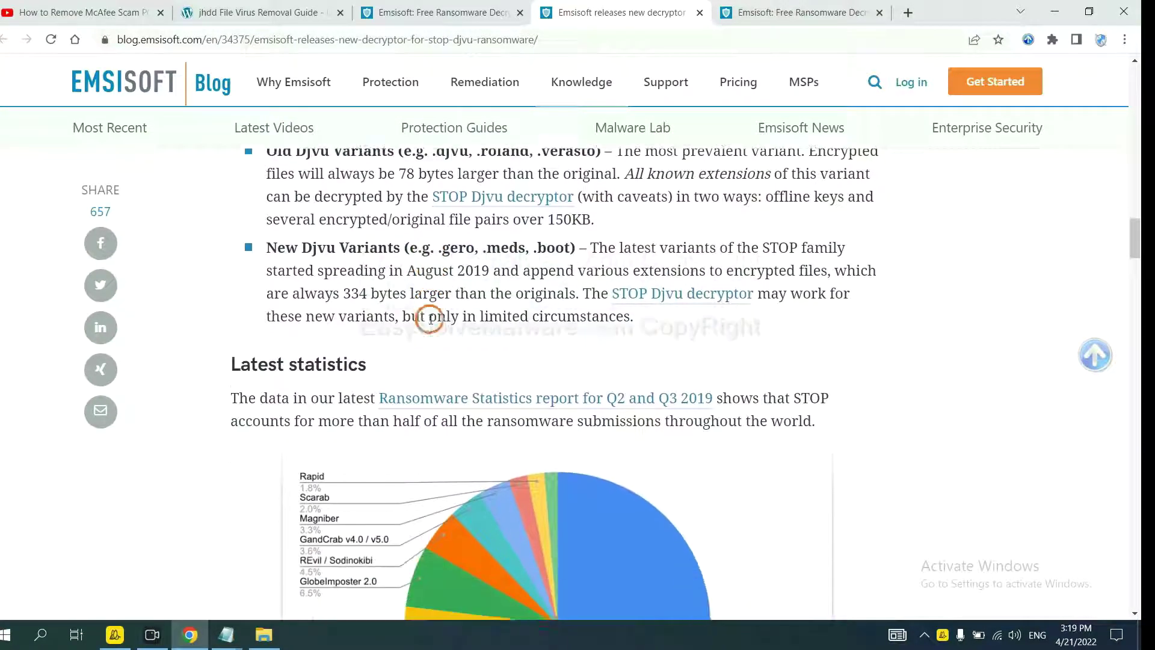
pyautogui.click(662, 287)
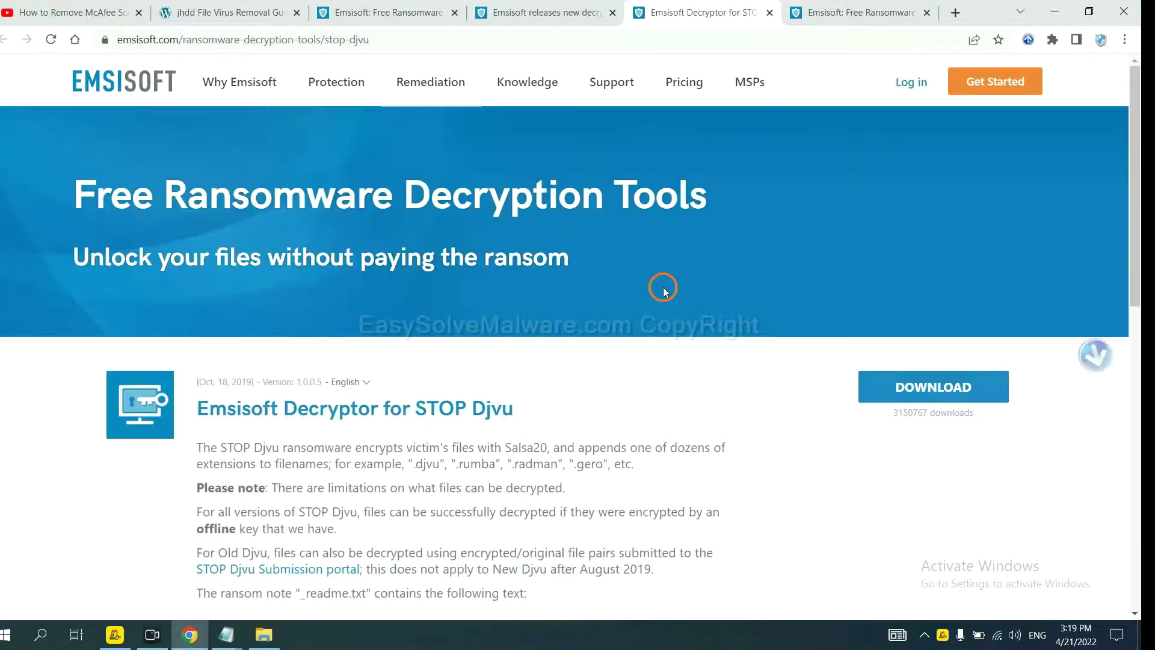
pyautogui.scroll(-3, 663, 289)
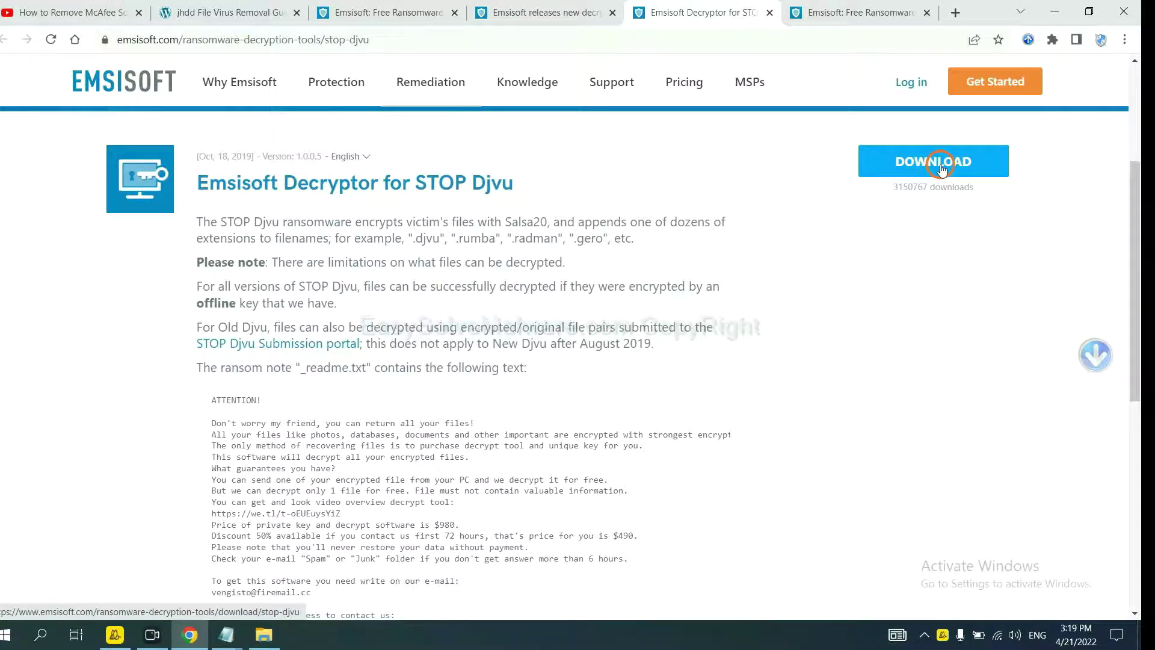
# From the guide, open nomoreransom.org's tools, search djvu and expand the djvu Ransom decryptor entry.
pyautogui.click(194, 12)
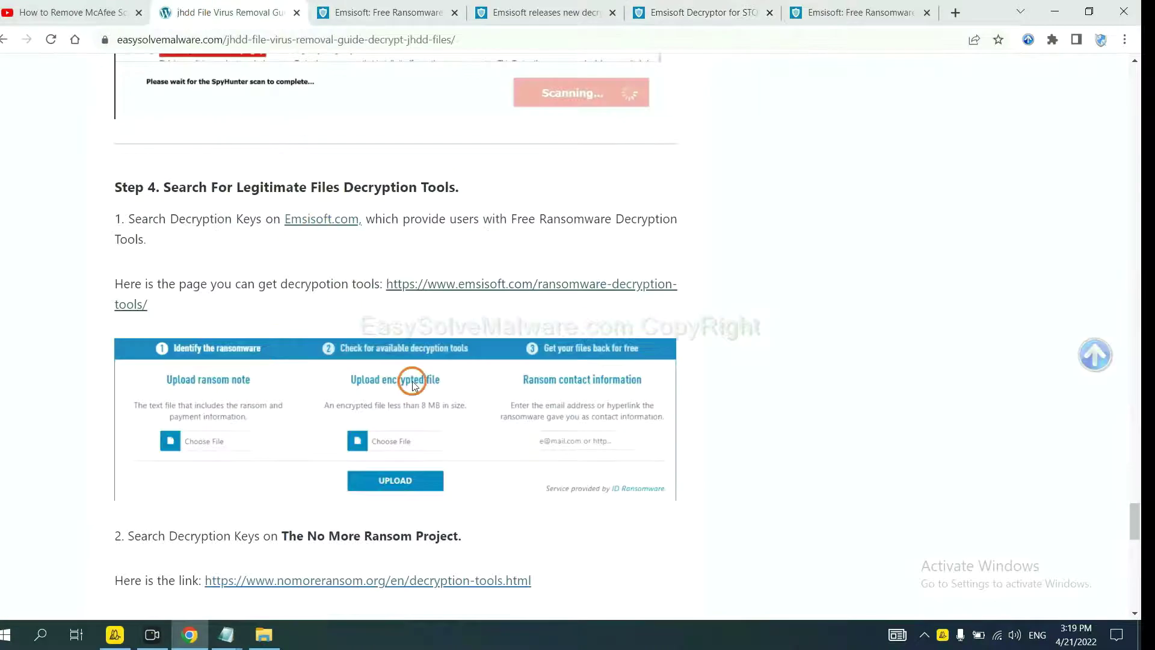
pyautogui.scroll(-4, 412, 382)
pyautogui.click(421, 208)
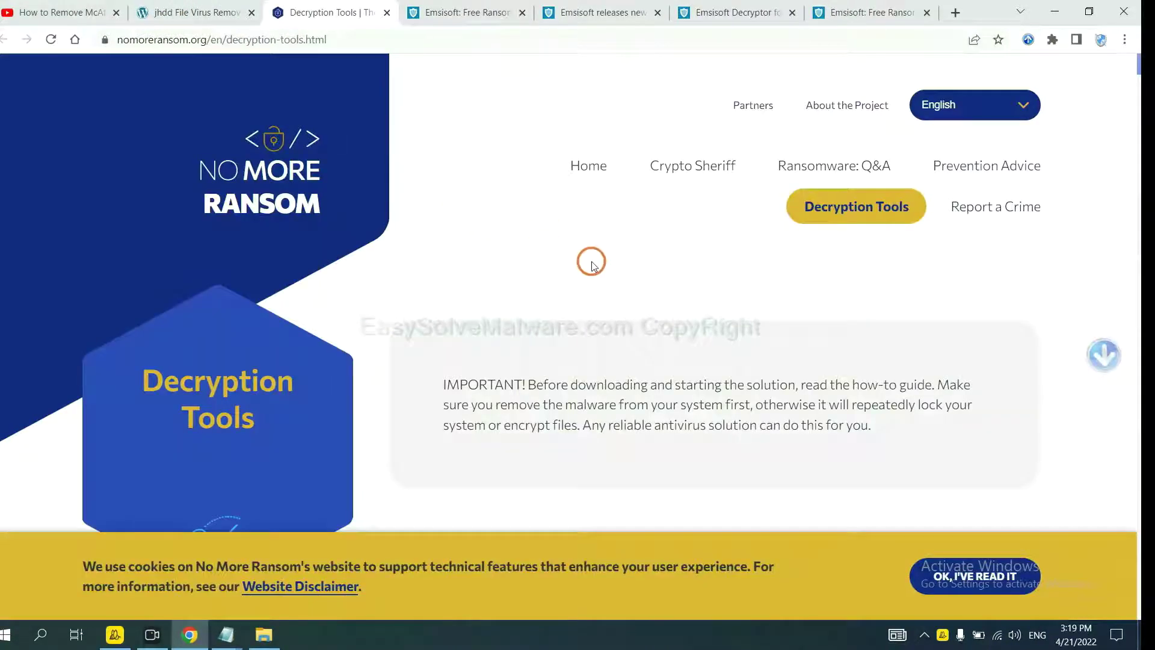
pyautogui.scroll(-2, 592, 262)
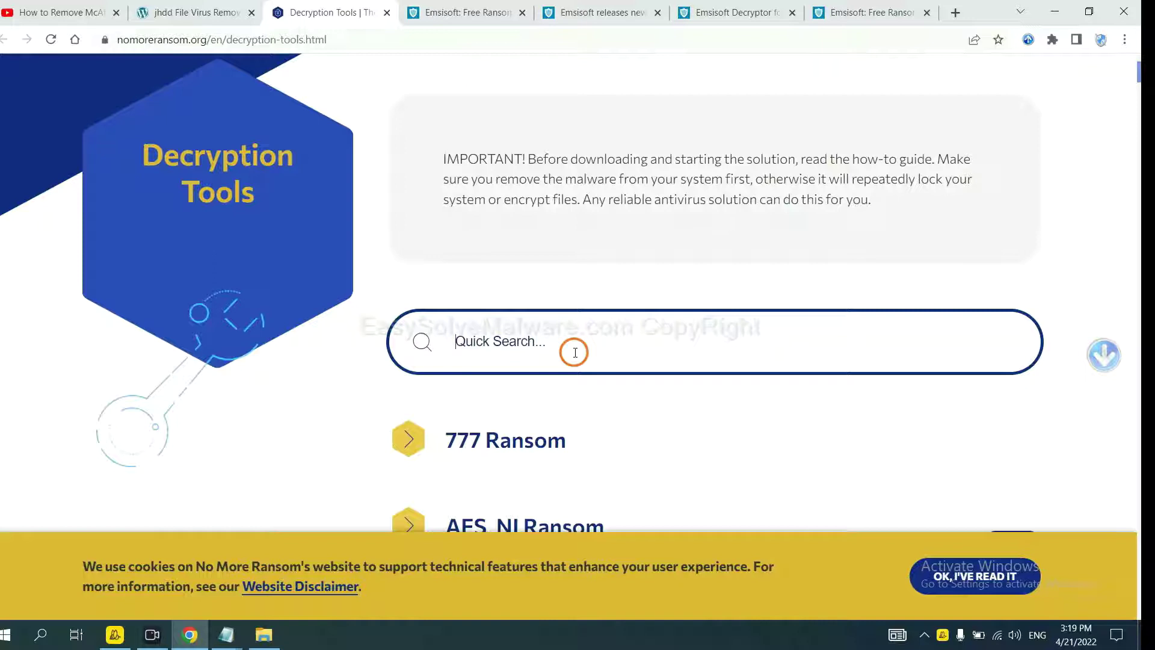
pyautogui.write('djv')
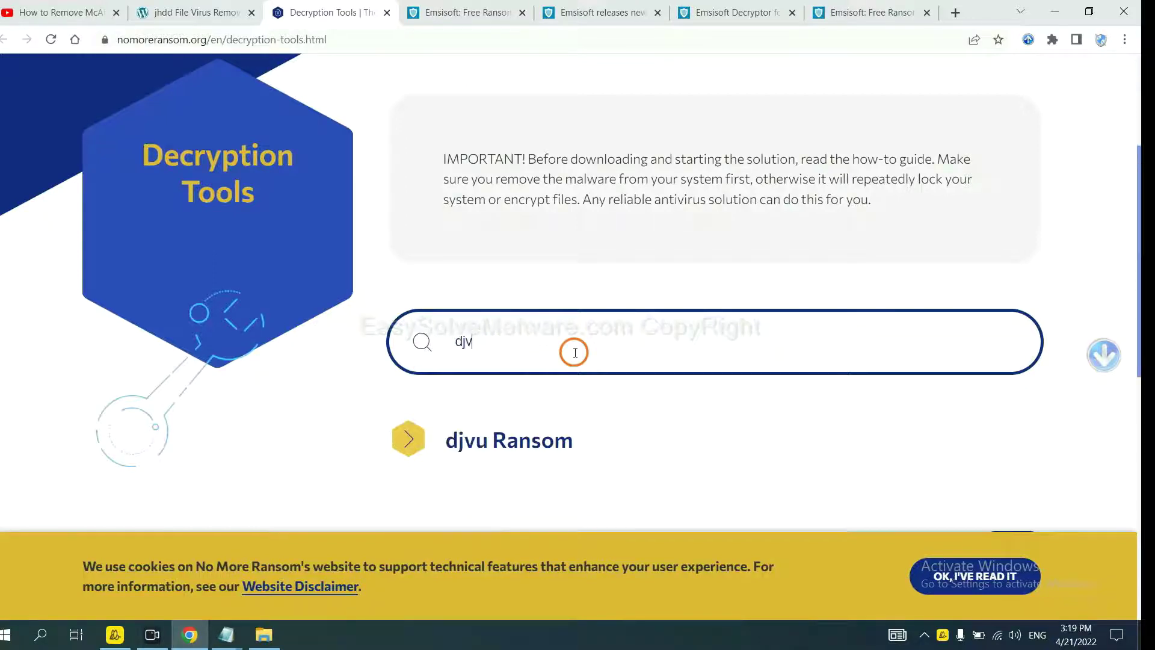
pyautogui.write('u')
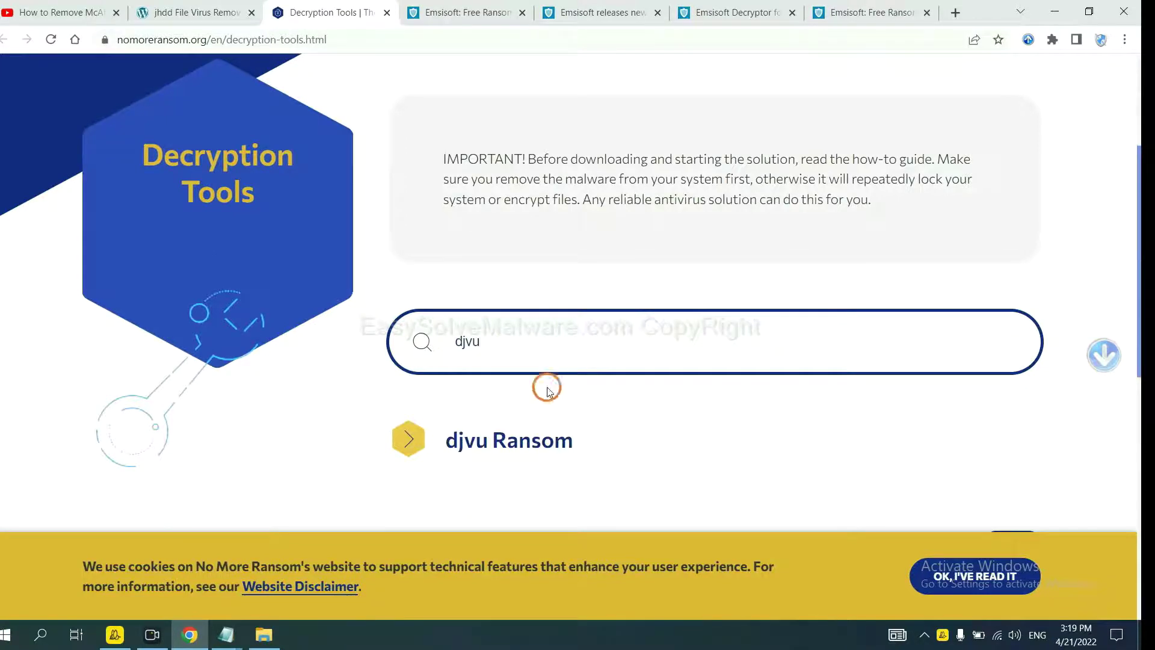
pyautogui.scroll(-1, 531, 395)
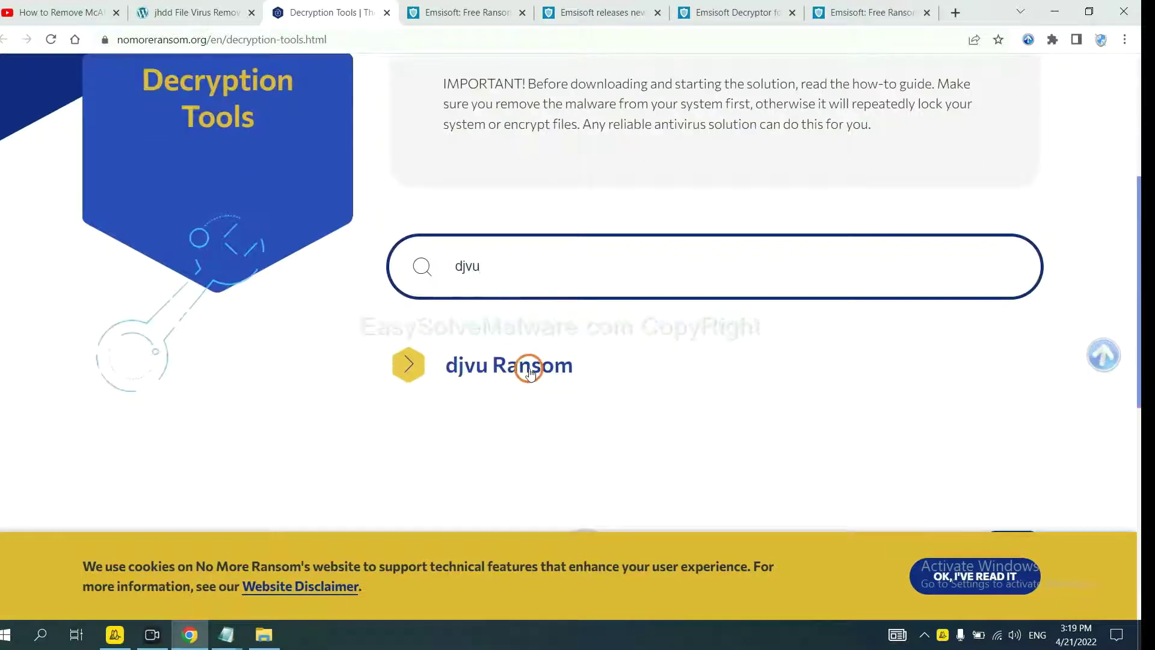
pyautogui.click(530, 370)
pyautogui.scroll(-3, 620, 415)
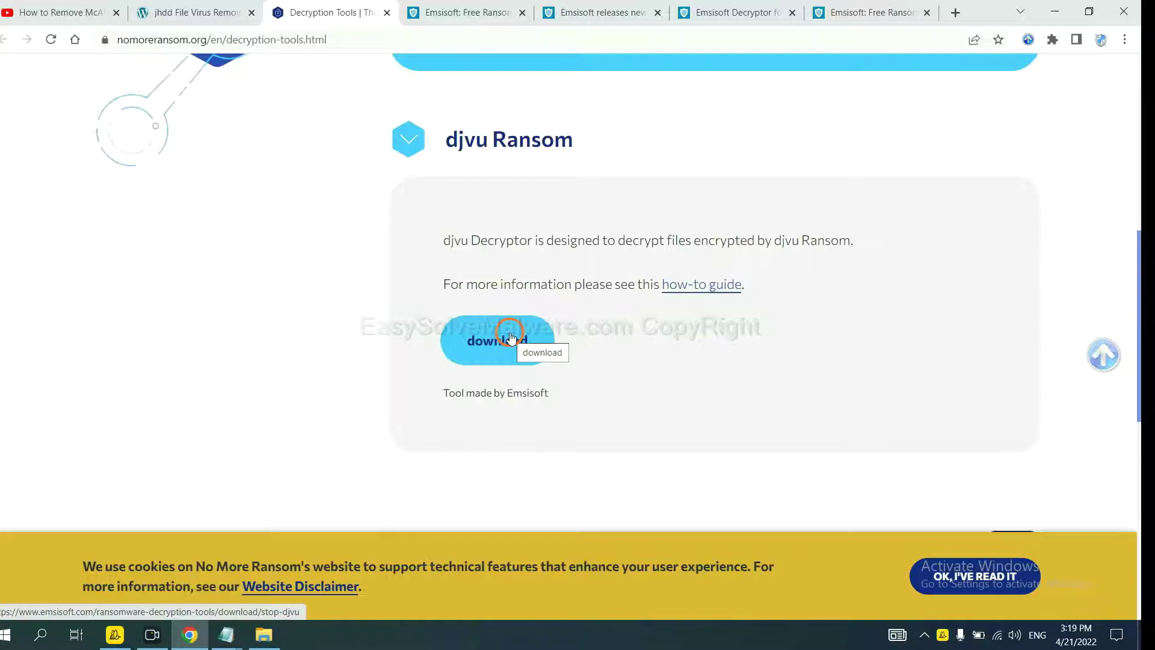
pyautogui.scroll(3, 705, 335)
pyautogui.scroll(3, 734, 326)
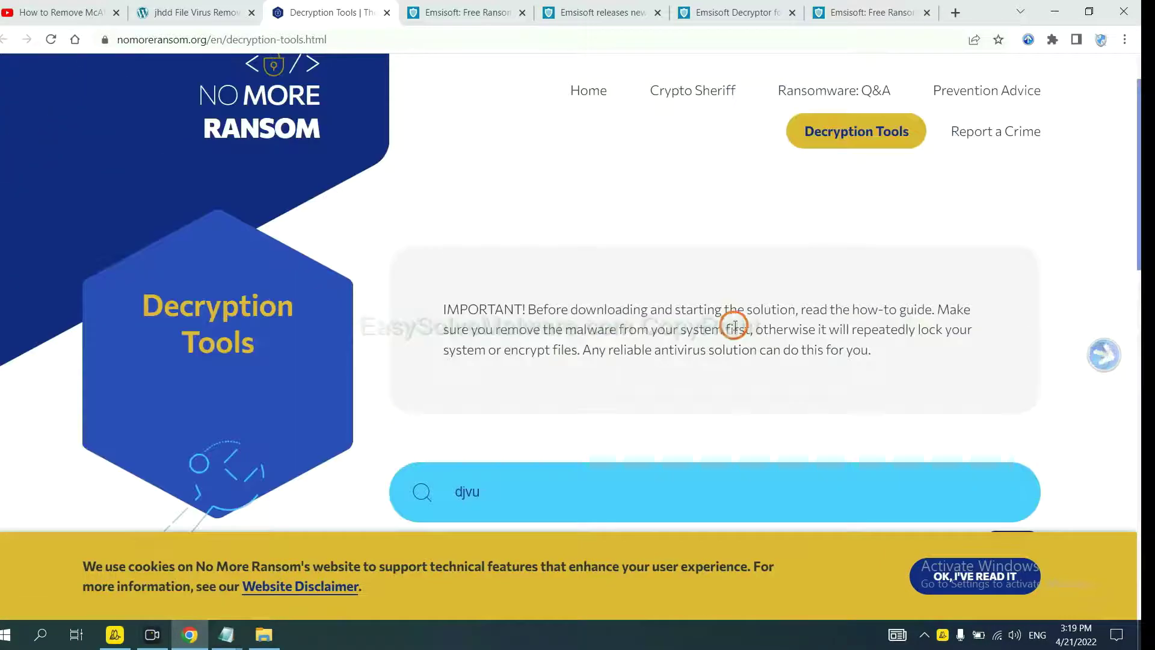
pyautogui.scroll(1, 733, 326)
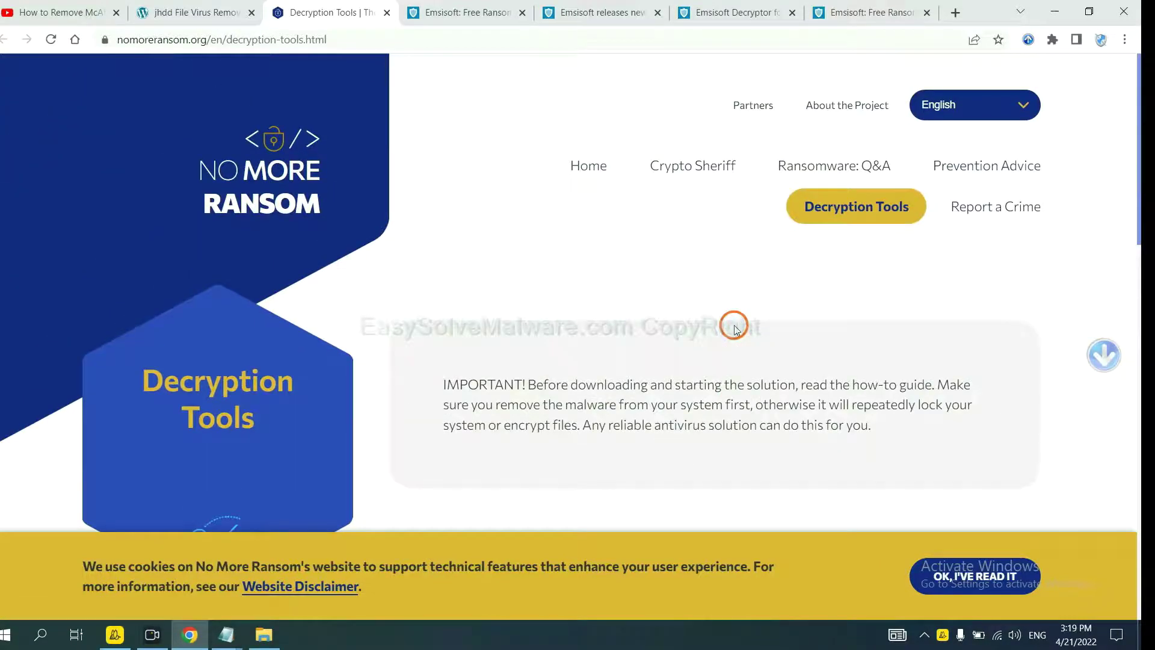